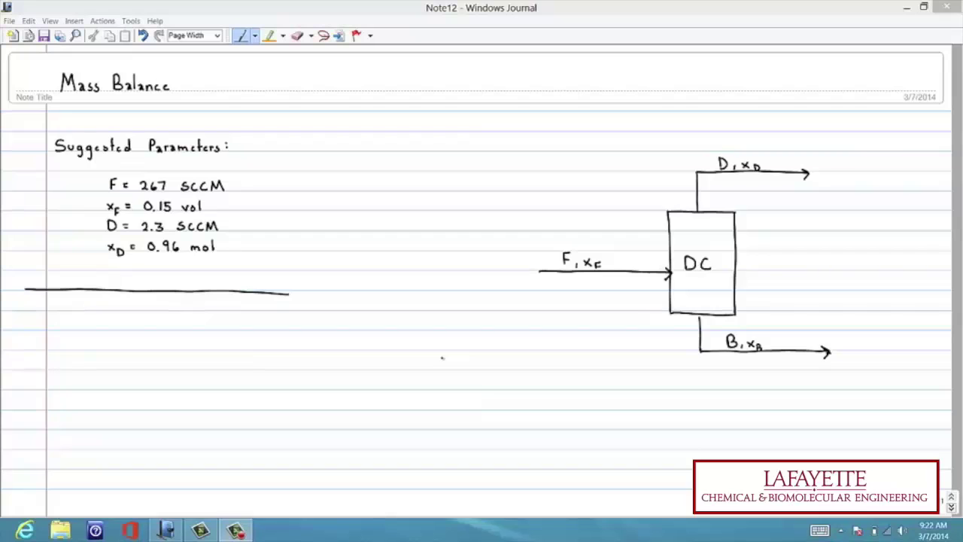
Handwrite '= 10.8 mol/min' with the pen after the F = 267 SCCM line
mouse_move(96, 161)
mouse_down()
mouse_move(93, 185)
mouse_move(249, 221)
mouse_up()
drag(249, 160, 249, 222)
drag(96, 164, 253, 164)
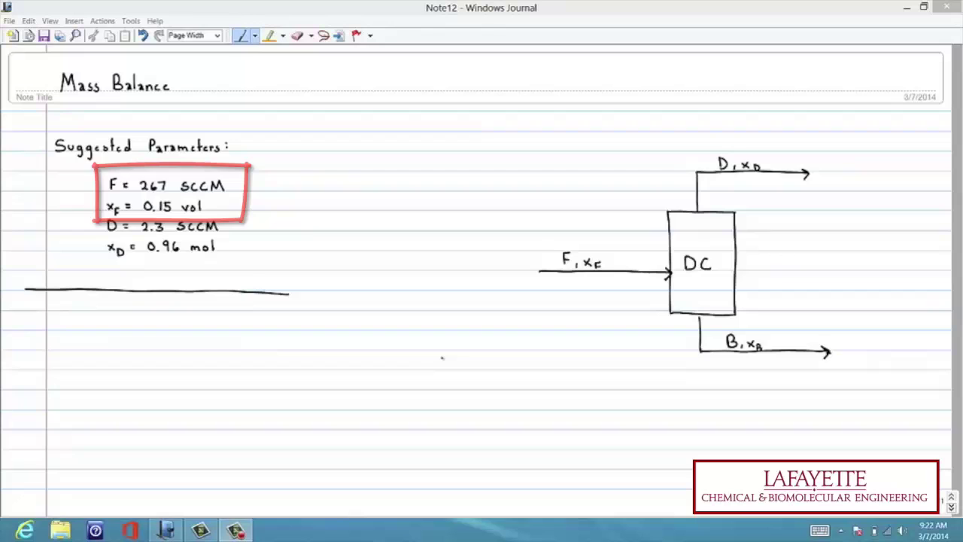
drag(90, 205, 225, 262)
drag(239, 203, 241, 260)
drag(89, 207, 239, 205)
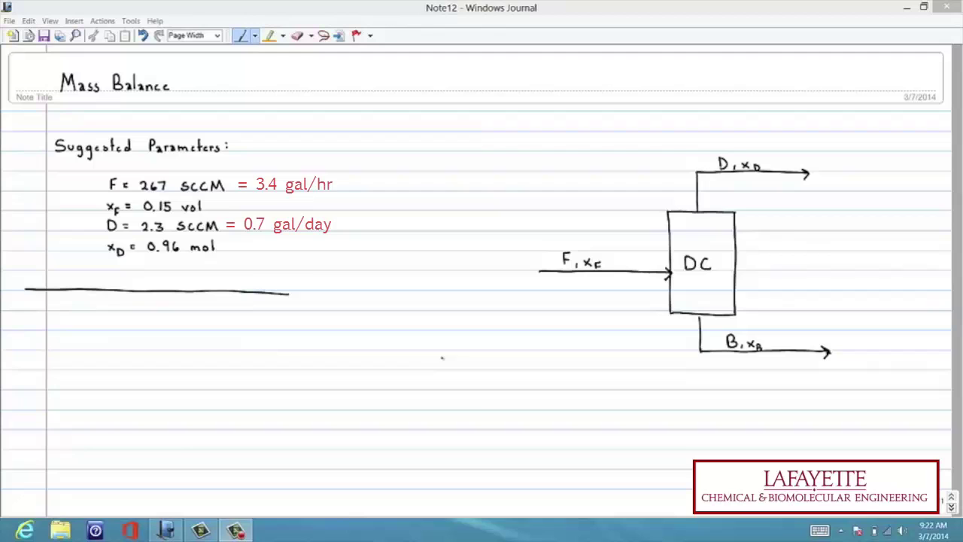
Pen-write the molar feed flow in mol/min beside F as the first balance entry
drag(240, 183, 250, 184)
drag(239, 189, 250, 188)
drag(256, 182, 257, 192)
drag(267, 182, 266, 183)
click(274, 191)
drag(278, 182, 344, 188)
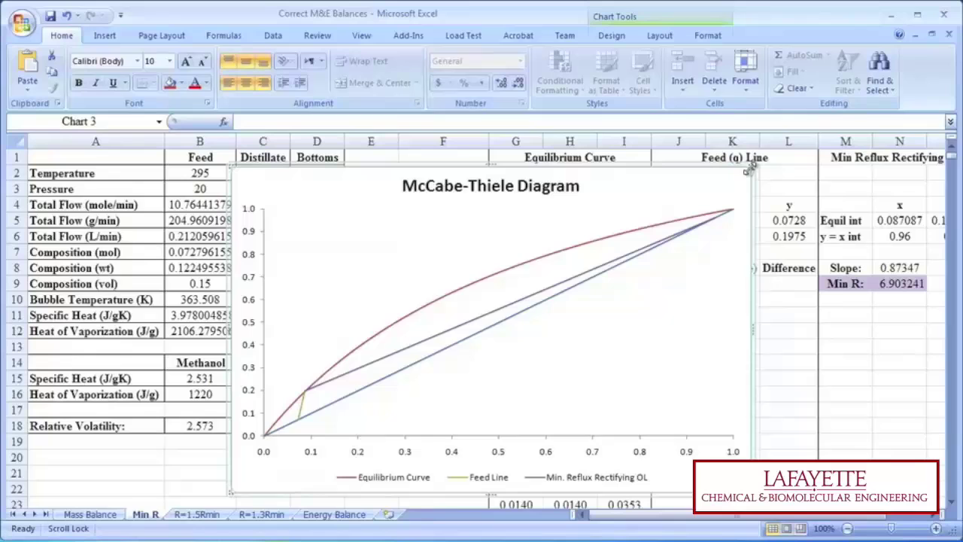
Shrink the McCabe-Thiele chart, move it below row 19, and show cell I9's y (Ideal) formula
drag(747, 171, 606, 258)
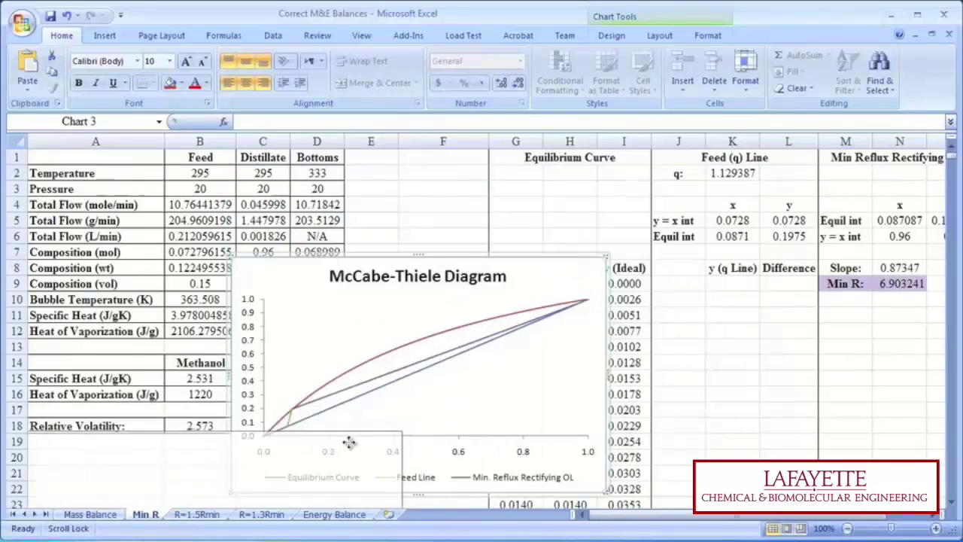
drag(349, 442, 376, 467)
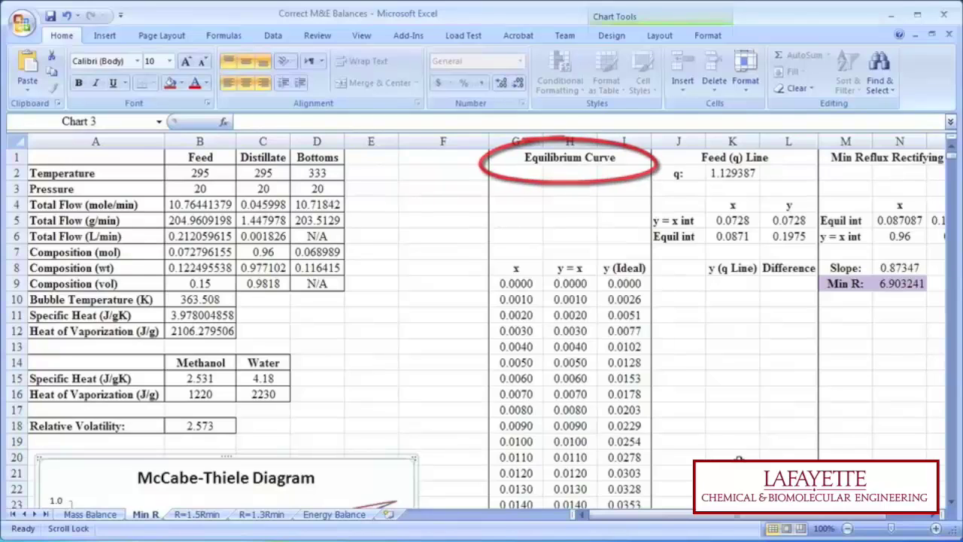
click(636, 284)
double_click(636, 284)
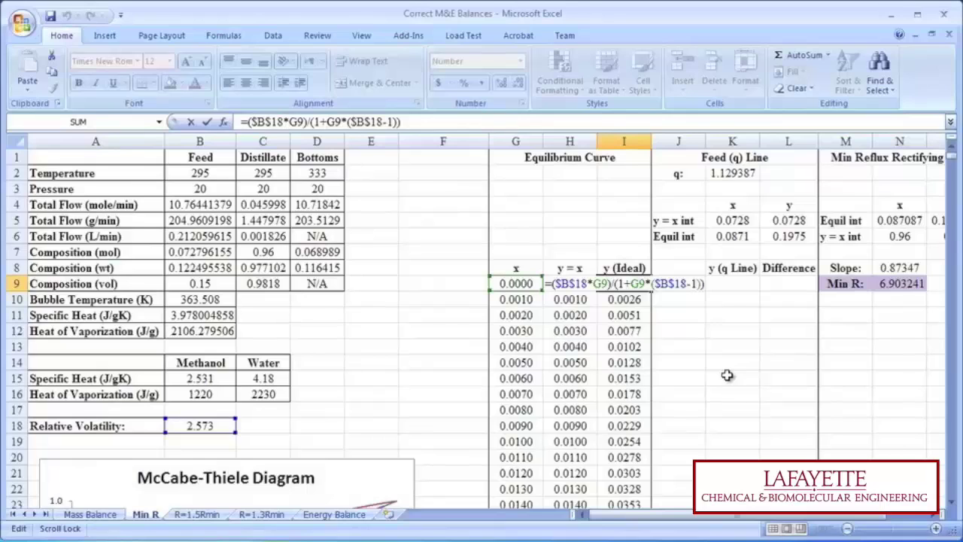
key(Escape)
click(733, 173)
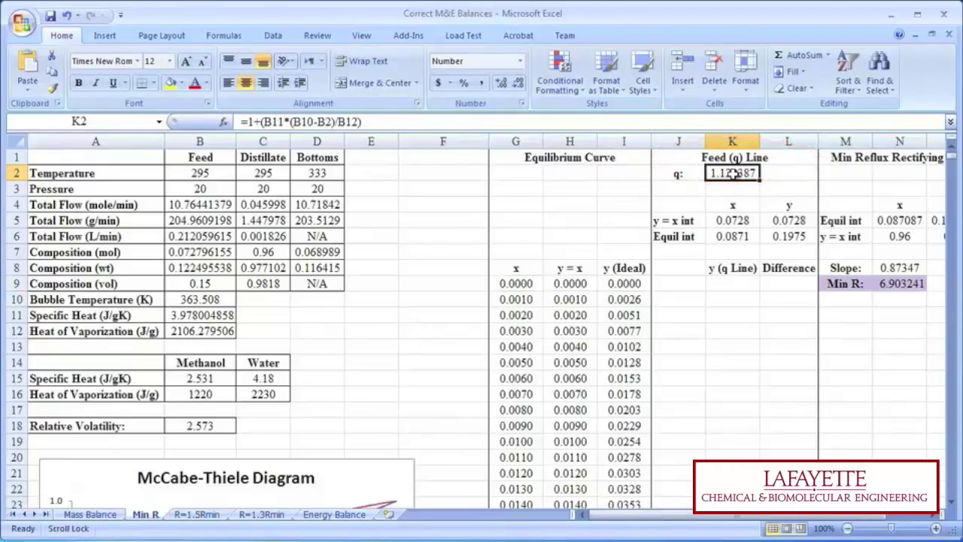
double_click(734, 173)
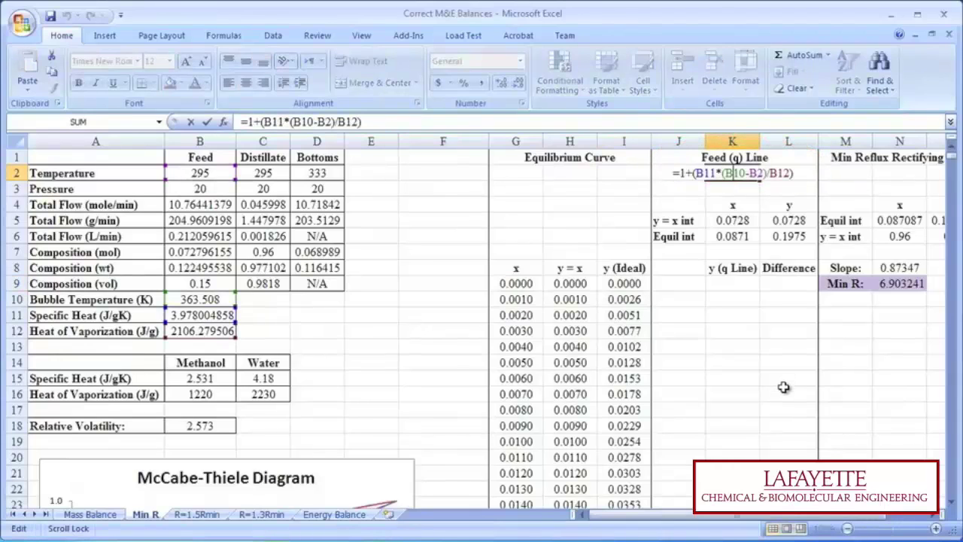
key(Return)
scroll(751, 359, down, 20)
click(723, 281)
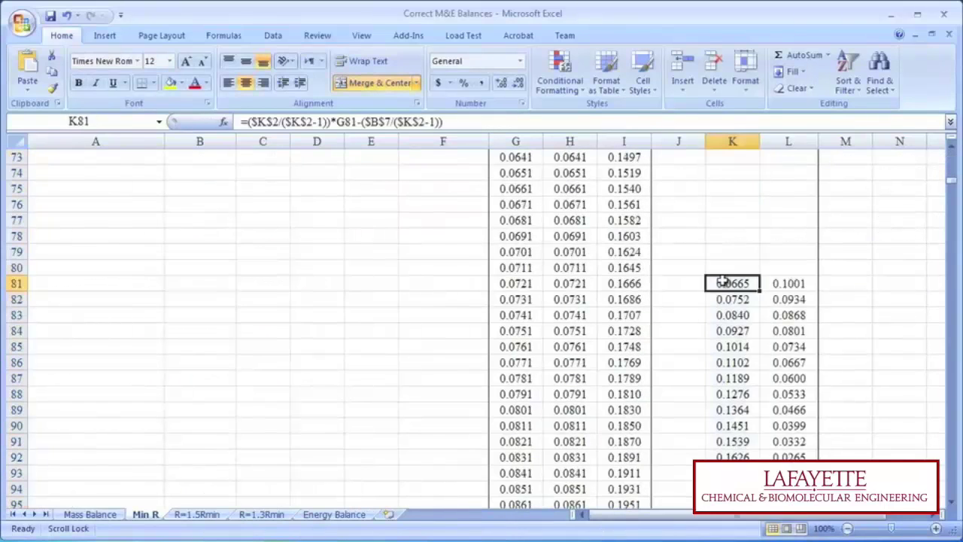
drag(789, 283, 790, 474)
click(732, 472)
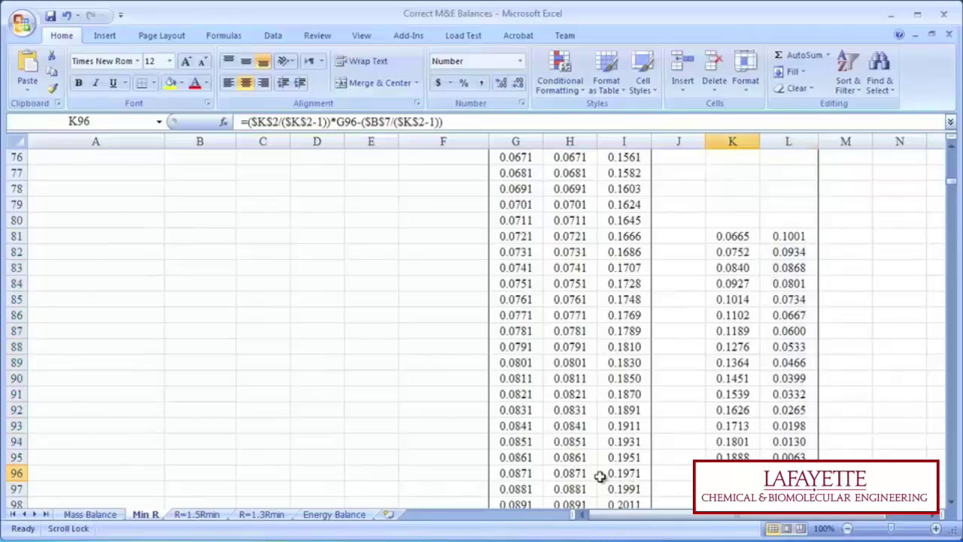
click(601, 475)
key(Right)
key(Right)
click(632, 471)
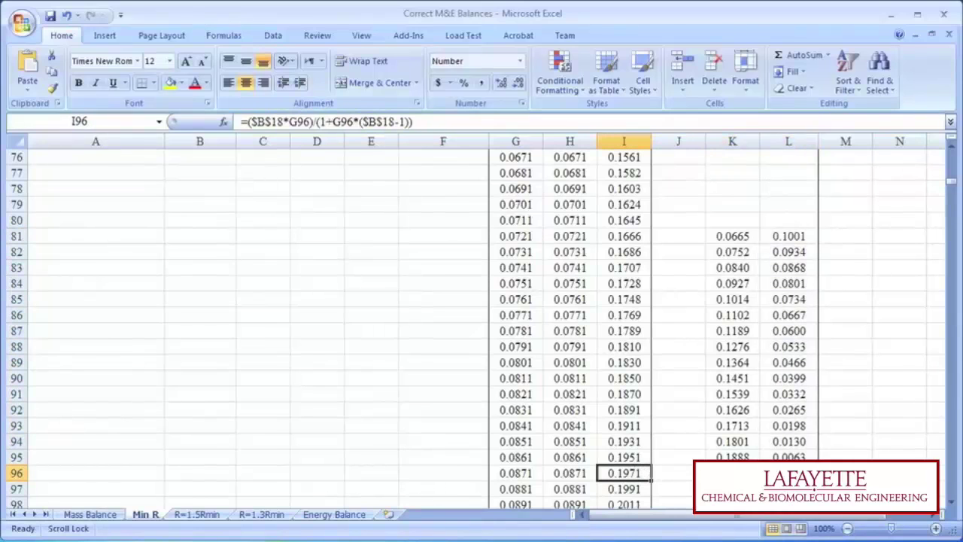
key(Right)
key(Right)
click(645, 473)
key(Right)
key(Right)
scroll(482, 332, up, 7)
scroll(482, 331, up, 18)
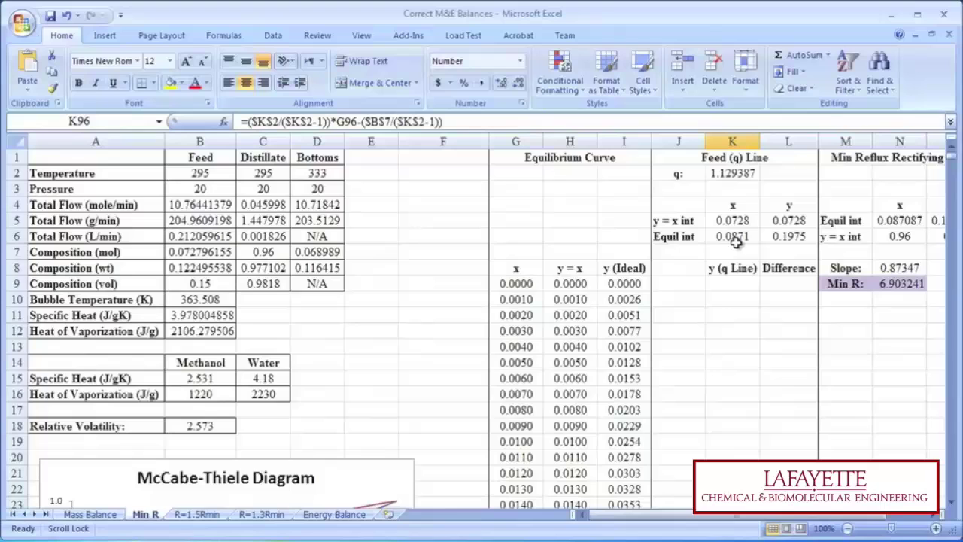
drag(740, 237, 787, 238)
drag(733, 221, 788, 220)
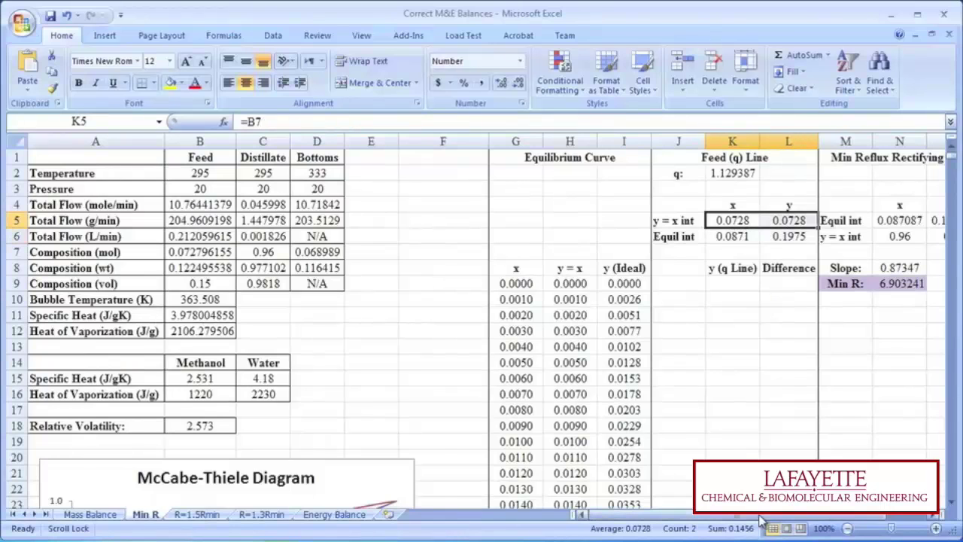
drag(602, 514, 648, 514)
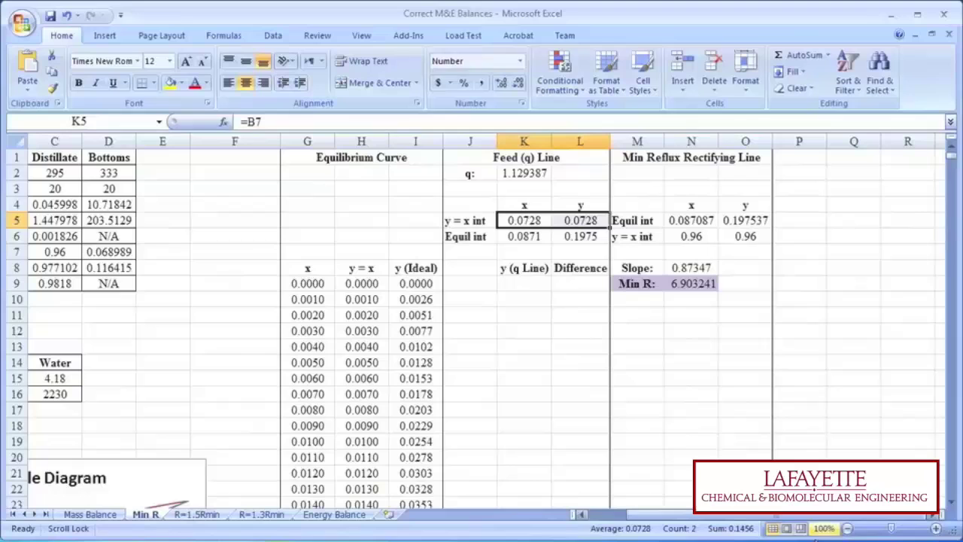
drag(527, 240, 576, 236)
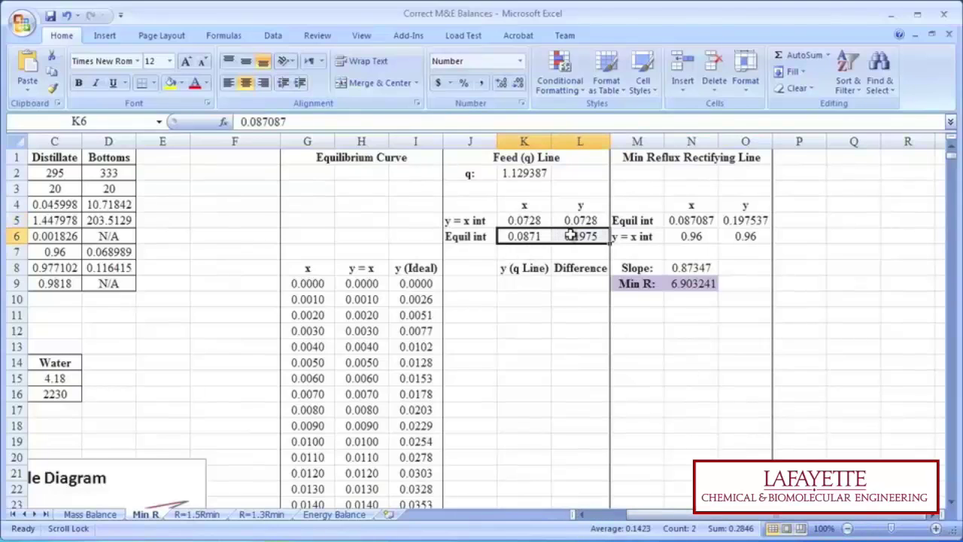
click(706, 219)
drag(706, 219, 734, 225)
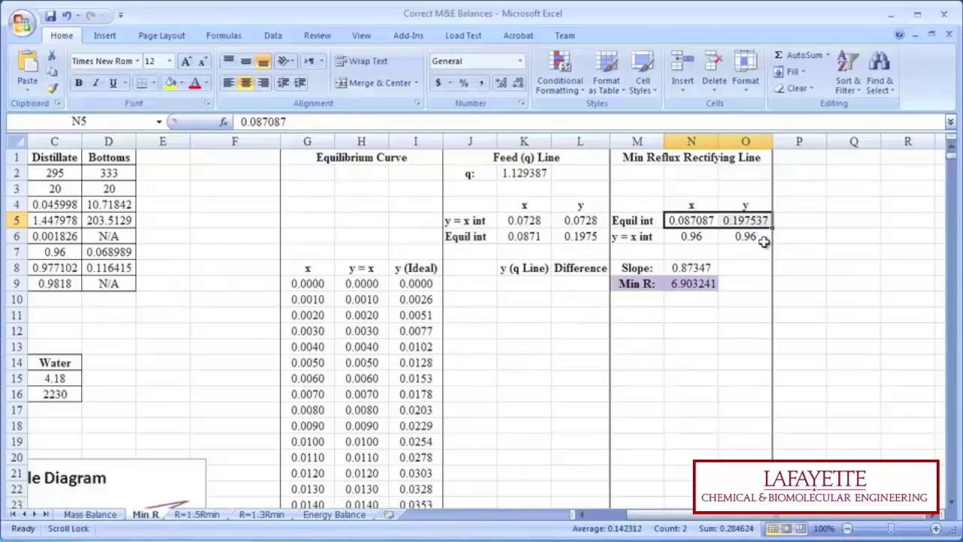
drag(758, 238, 704, 237)
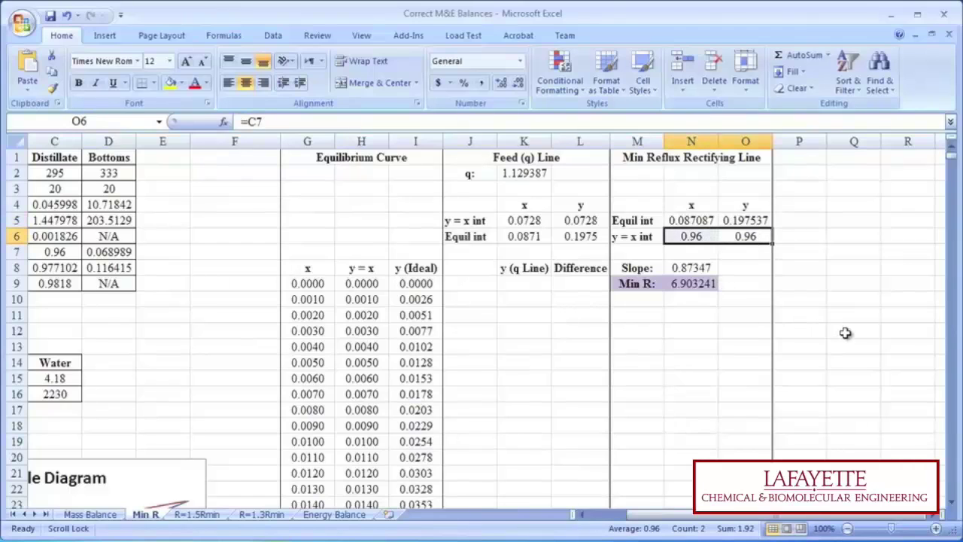
click(846, 301)
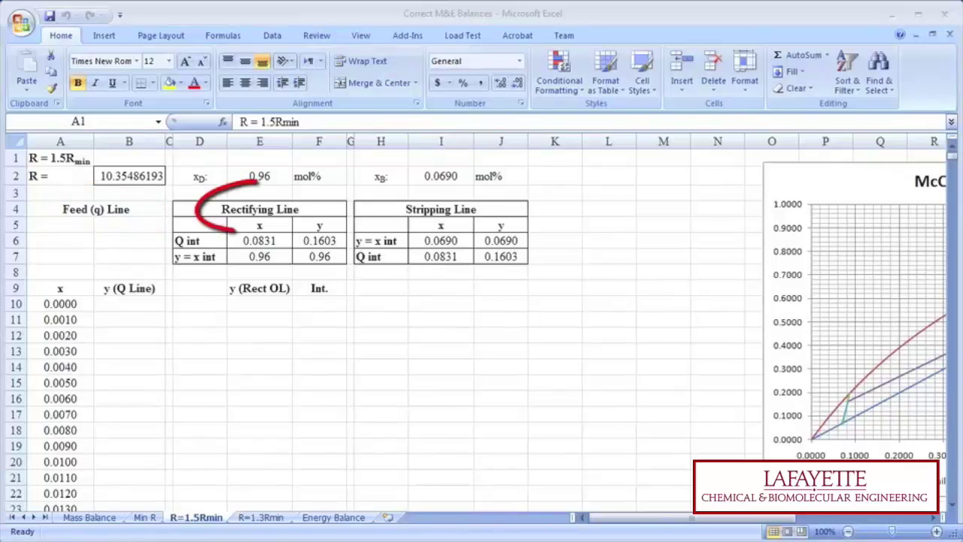
scroll(258, 384, down, 6)
scroll(257, 384, down, 20)
double_click(257, 386)
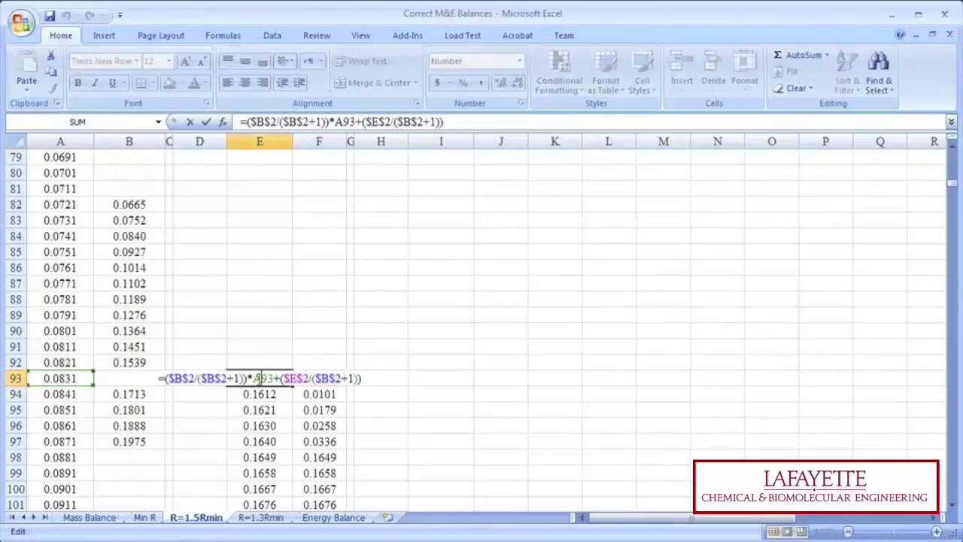
scroll(257, 378, up, 14)
scroll(257, 379, up, 12)
scroll(257, 379, down, 20)
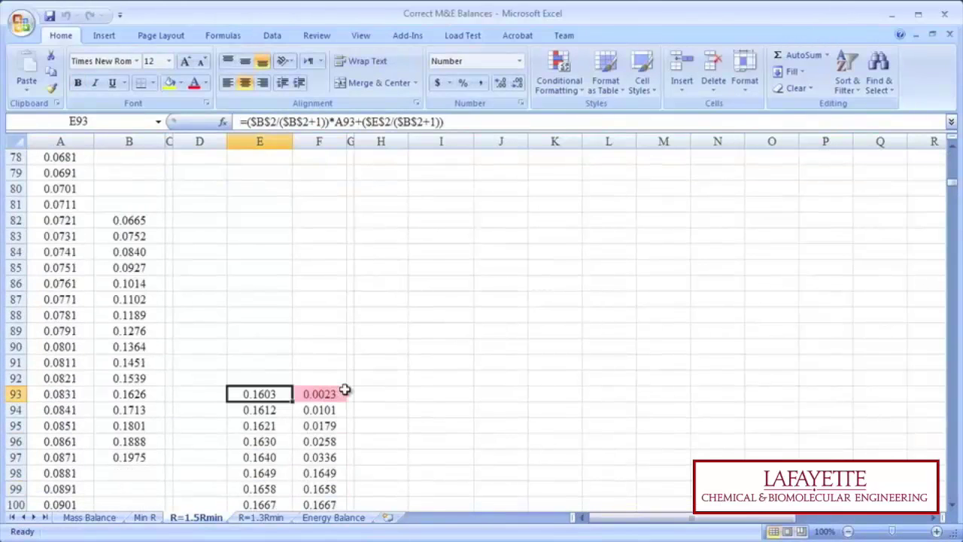
drag(340, 389, 337, 533)
scroll(338, 428, up, 6)
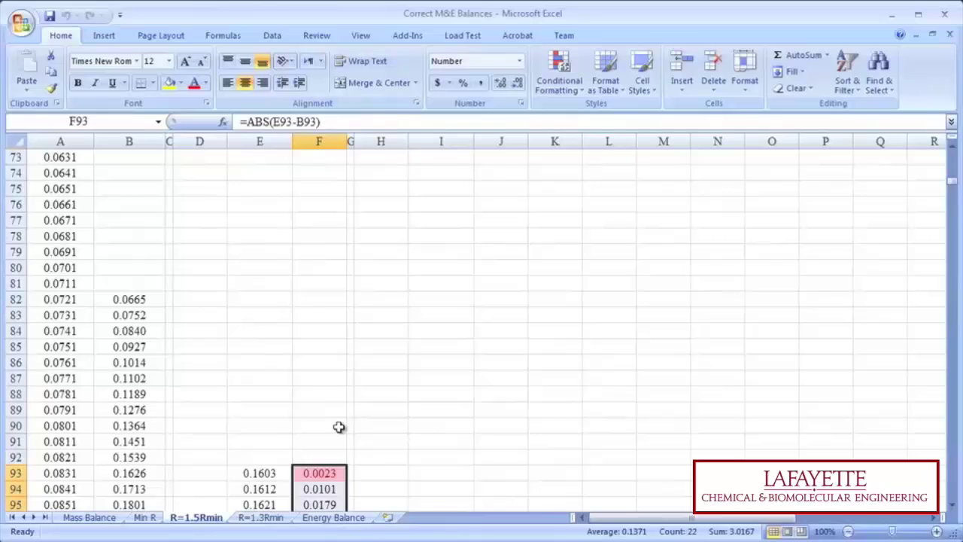
scroll(319, 458, down, 1)
click(259, 426)
click(150, 426)
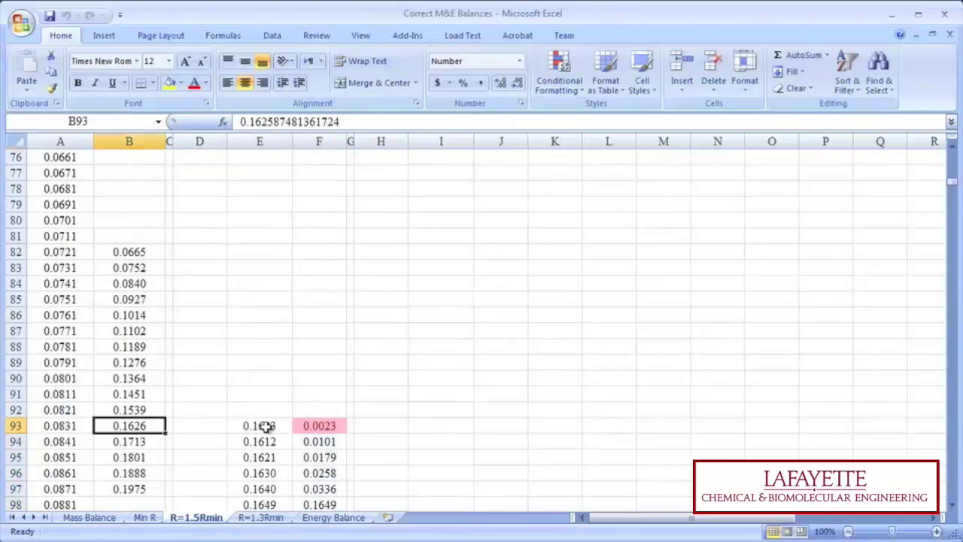
click(264, 426)
click(150, 426)
click(243, 429)
click(154, 427)
click(264, 425)
scroll(264, 424, up, 20)
scroll(264, 424, up, 4)
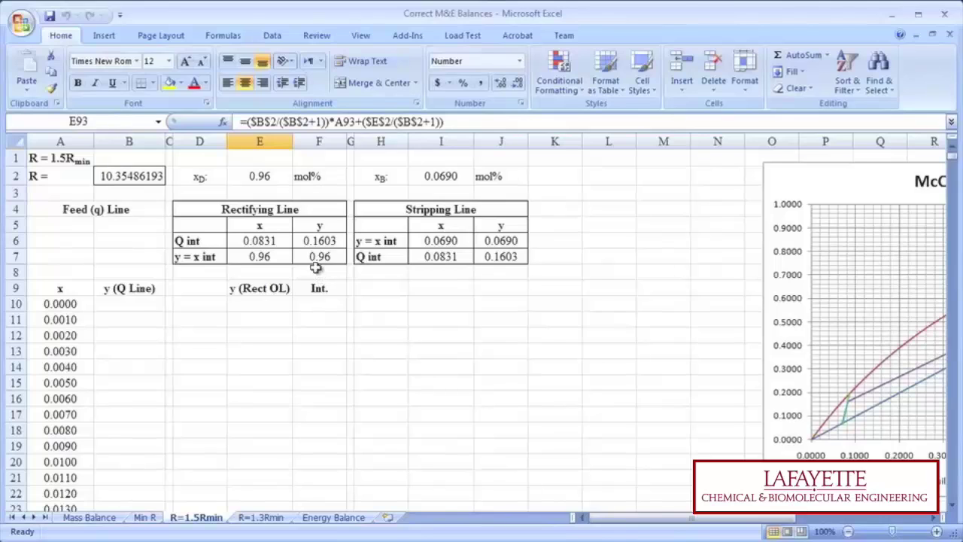
Check intersection points E6:F6, I7:J7 and I6:J6, then scroll right to the R = 1.5Rmin chart
drag(318, 243, 267, 251)
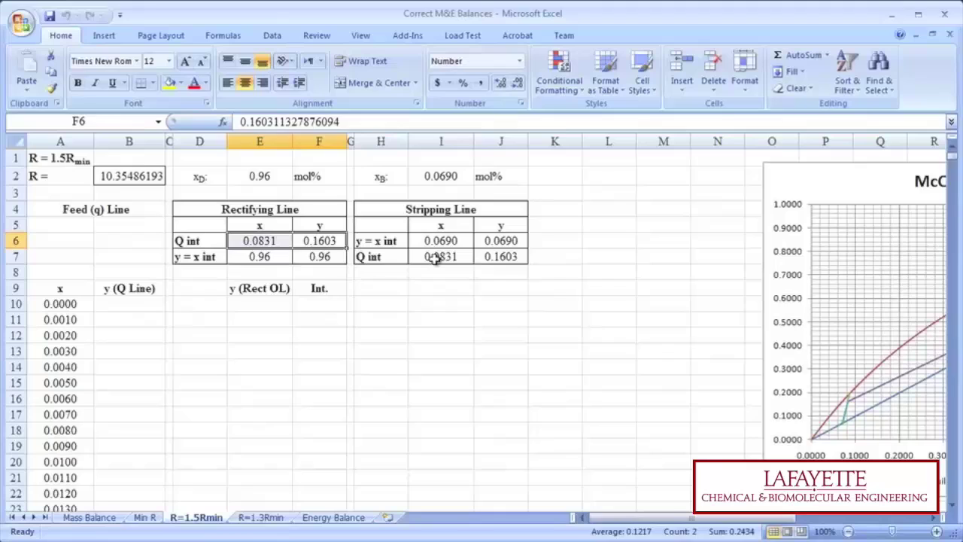
drag(439, 260, 504, 258)
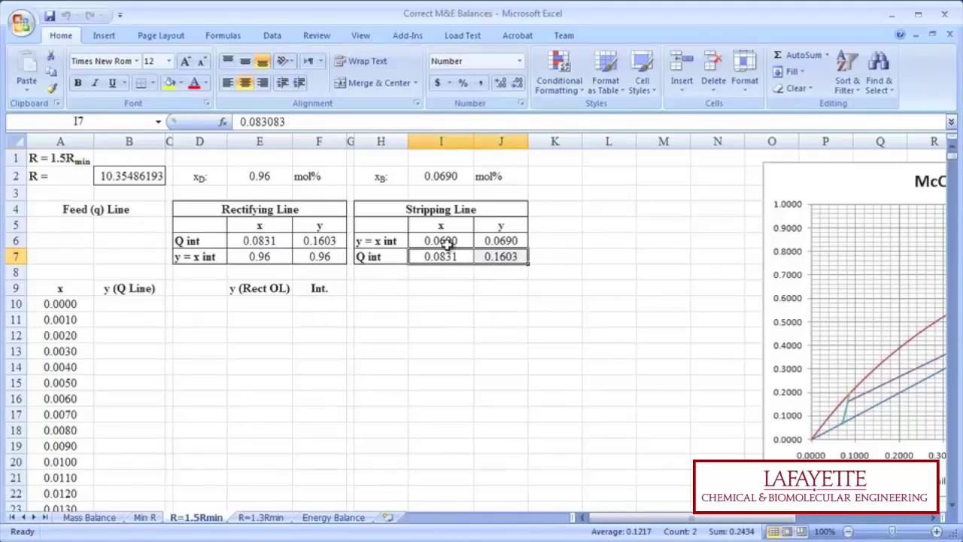
drag(441, 241, 489, 245)
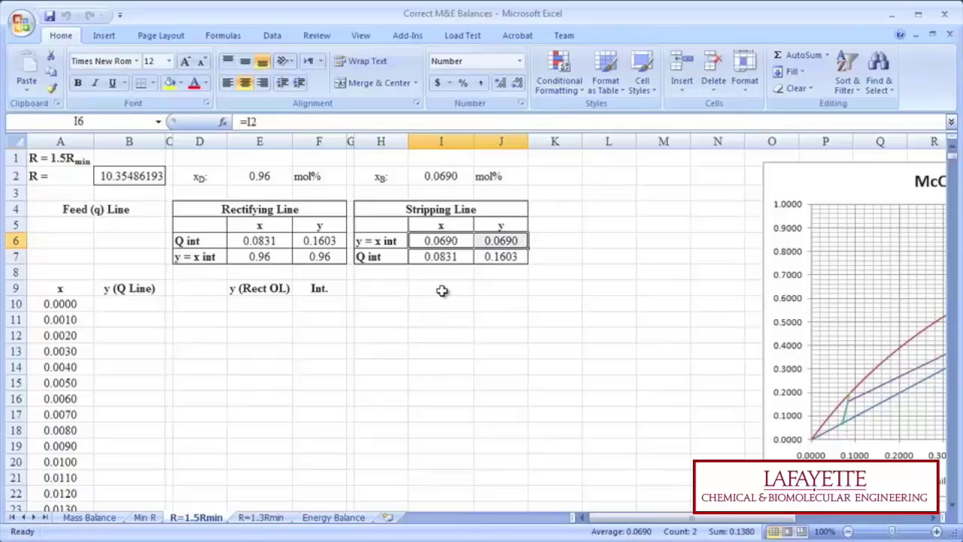
drag(621, 519, 758, 538)
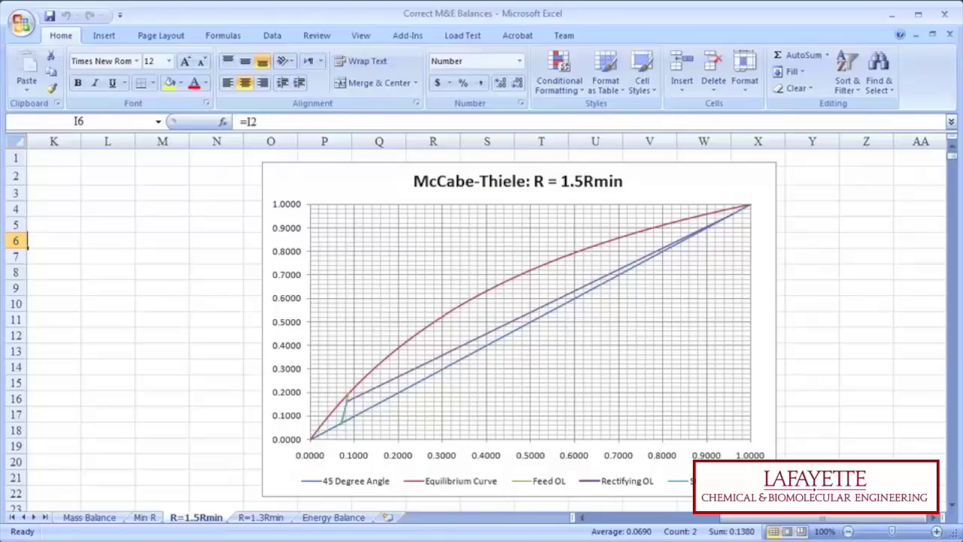